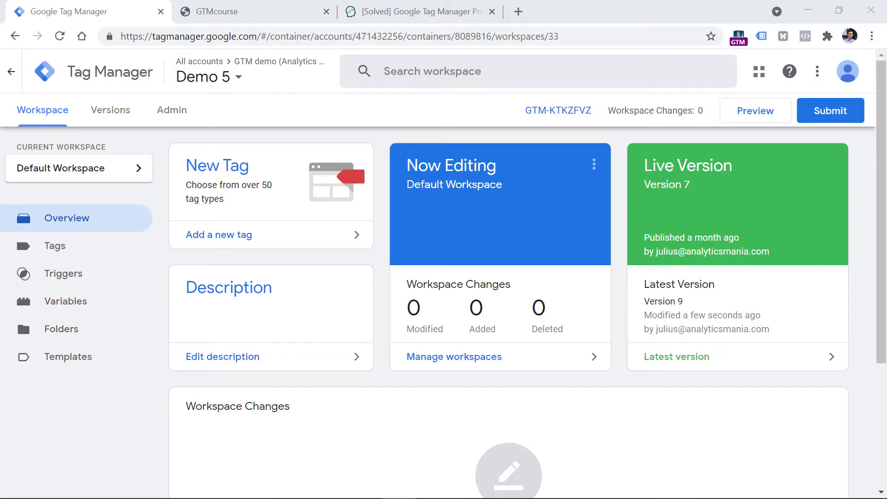
Step: Show the install code for container GTM-KTKZFVZ, then switch to the GTMcourse store window
{"action": "left_click", "coordinate": [524, 112]}
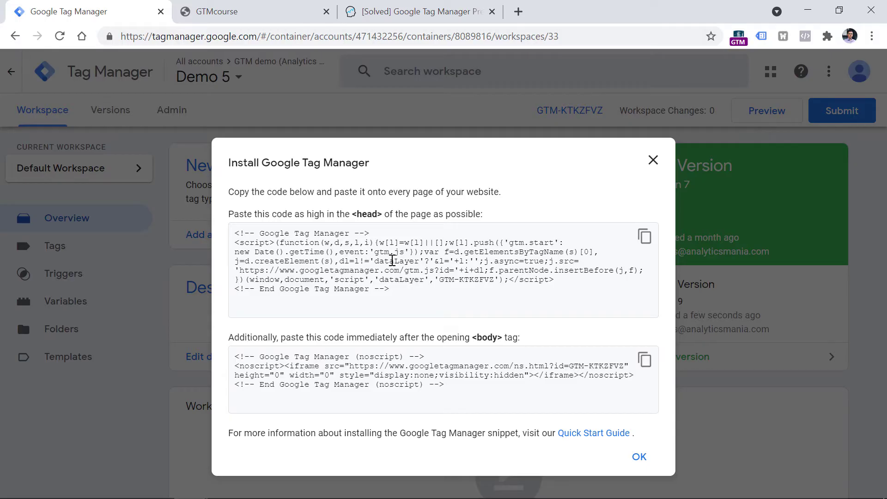
{"action": "key", "text": "alt+Tab"}
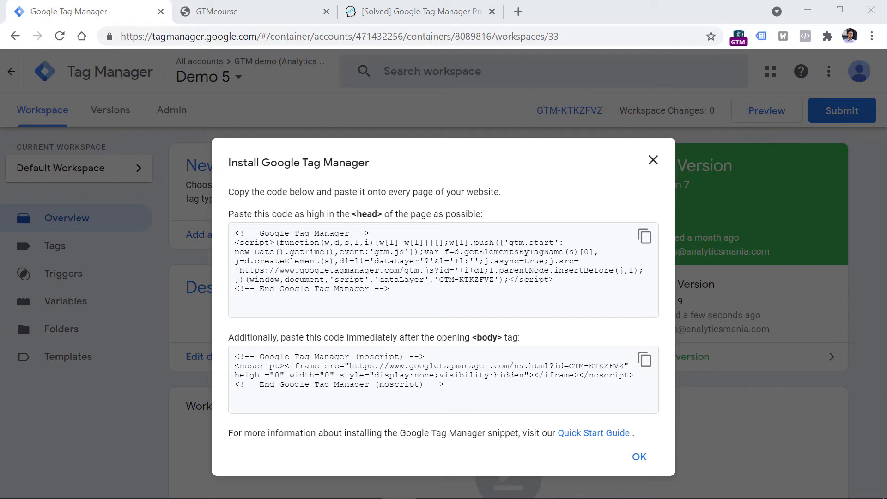
Step: Open Chrome Developer tools on the GTMcourse store page at the Network panel
{"action": "left_click", "coordinate": [259, 7]}
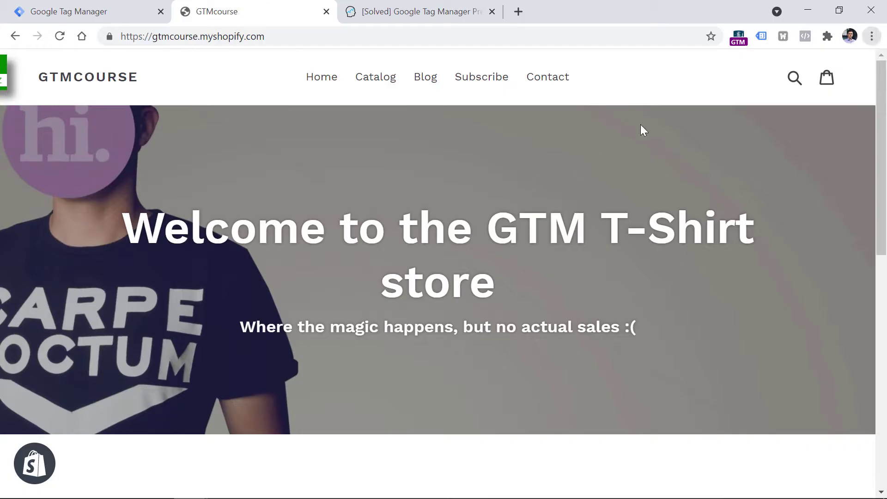
{"action": "left_click", "coordinate": [872, 37]}
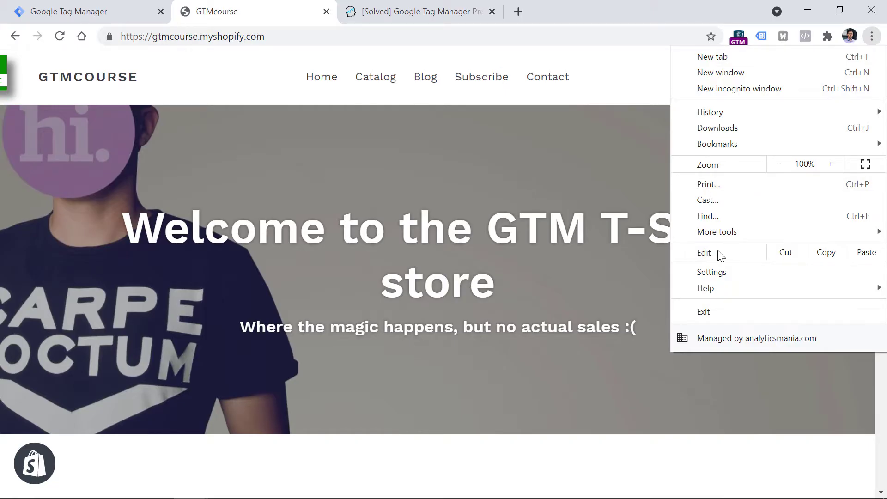
{"action": "mouse_move", "coordinate": [723, 232]}
{"action": "left_click", "coordinate": [570, 343]}
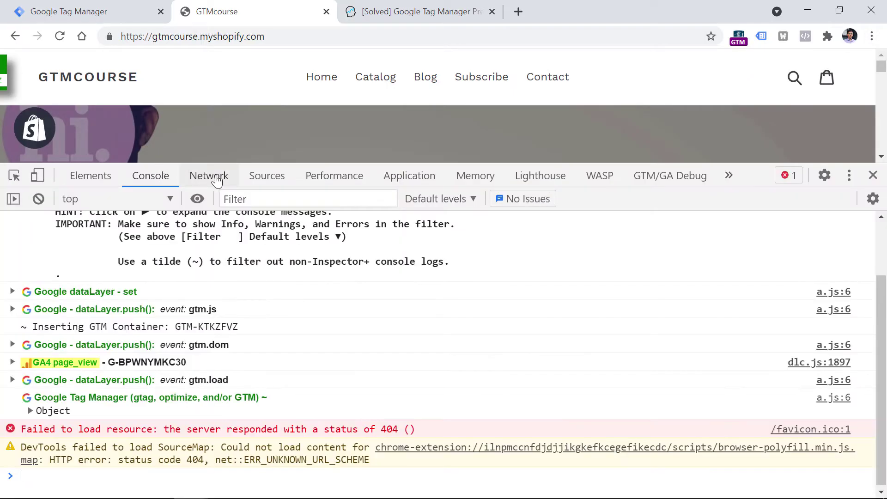
{"action": "left_click", "coordinate": [217, 180]}
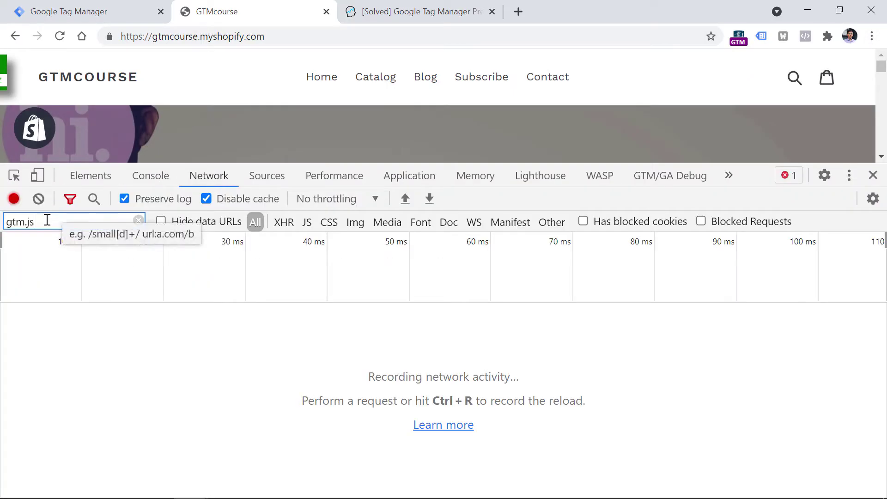
Step: Filter network requests to gtm.js and reload the store page
{"action": "left_click_drag", "start_coordinate": [47, 222], "coordinate": [2, 224]}
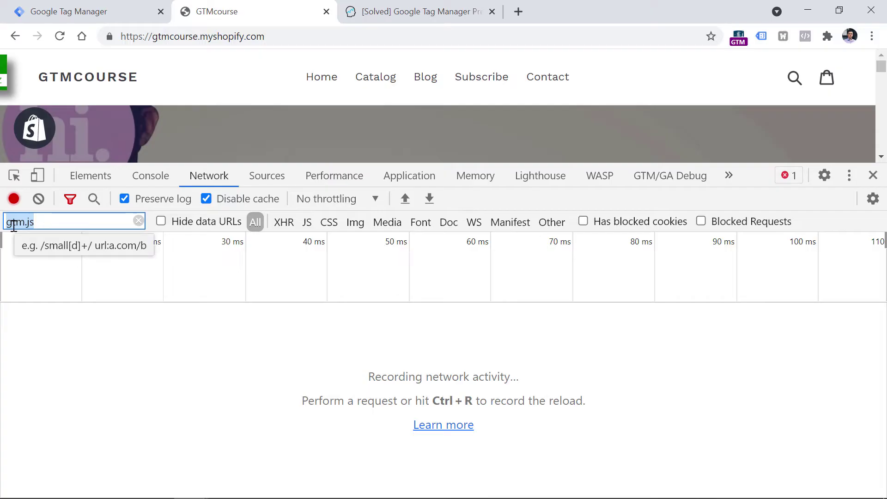
{"action": "key", "text": "BackSpace"}
{"action": "type", "text": "gtm.js"}
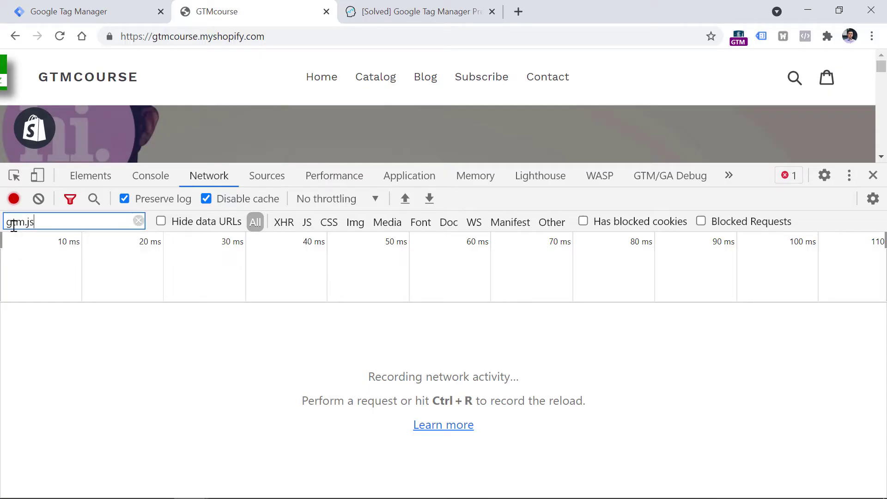
{"action": "left_click", "coordinate": [60, 38]}
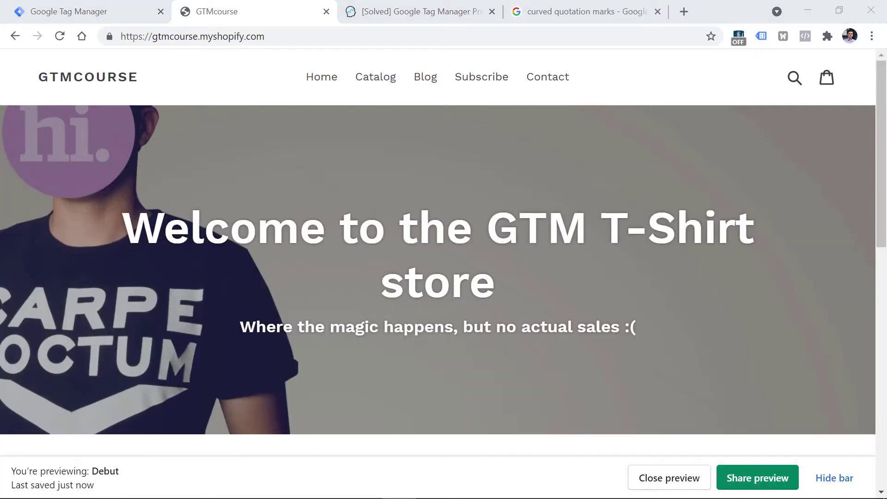
Step: View the store page's source and select the Google Tag Manager snippet on lines 9–15
{"action": "left_click", "coordinate": [344, 215]}
{"action": "right_click", "coordinate": [274, 156]}
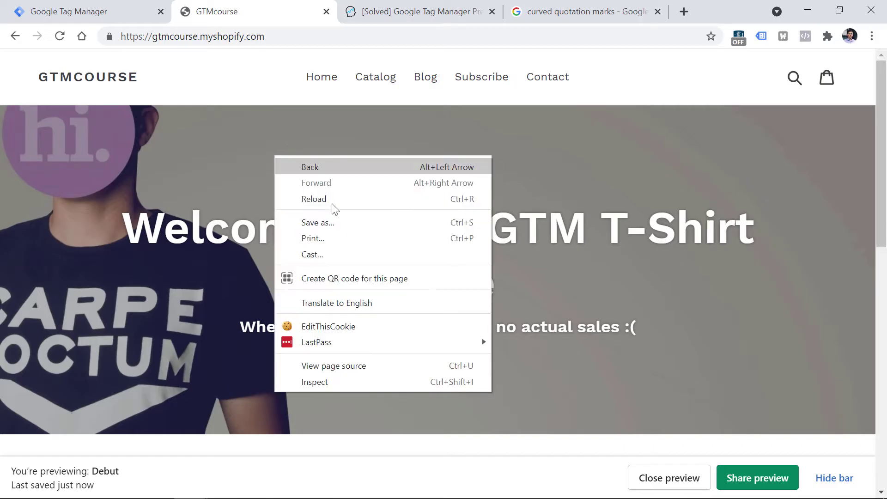
{"action": "left_click", "coordinate": [343, 364]}
{"action": "left_click_drag", "start_coordinate": [178, 218], "coordinate": [20, 151]}
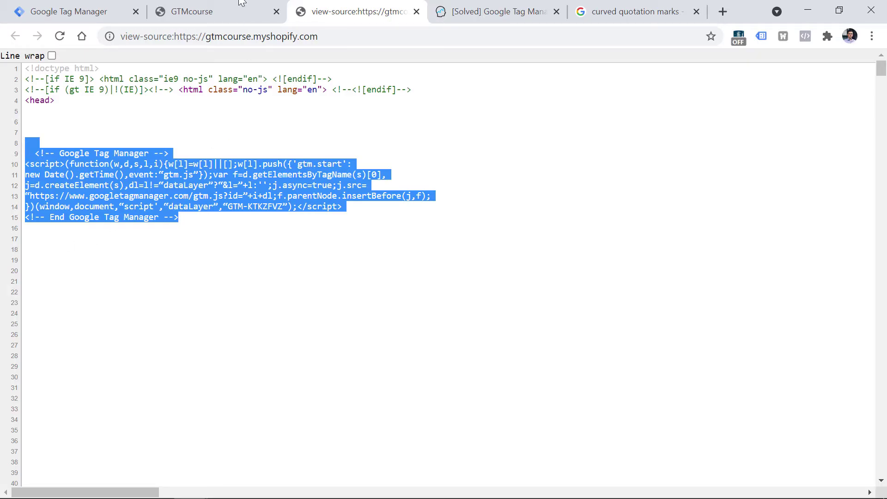
Step: Recheck the store's gtm.js network requests after a reload, then return to the page source
{"action": "key", "text": "ctrl+shift+Tab"}
{"action": "key", "text": "ctrl+shift+i"}
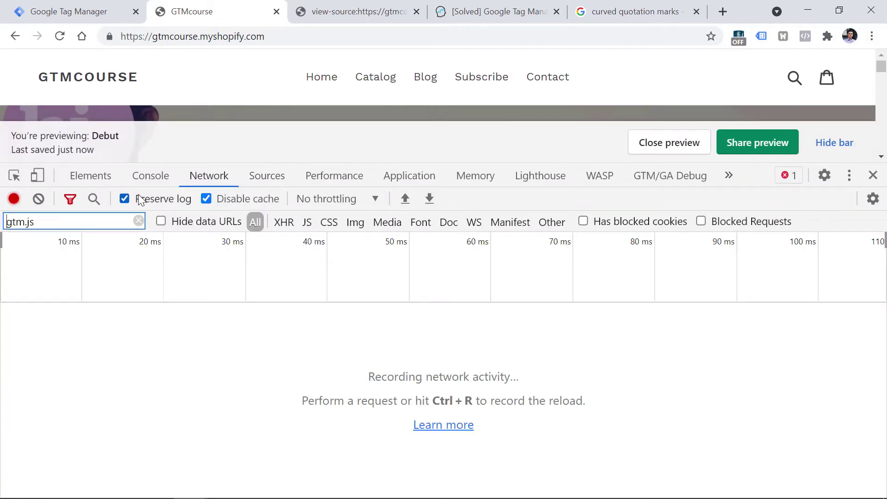
{"action": "key", "text": "ctrl+r"}
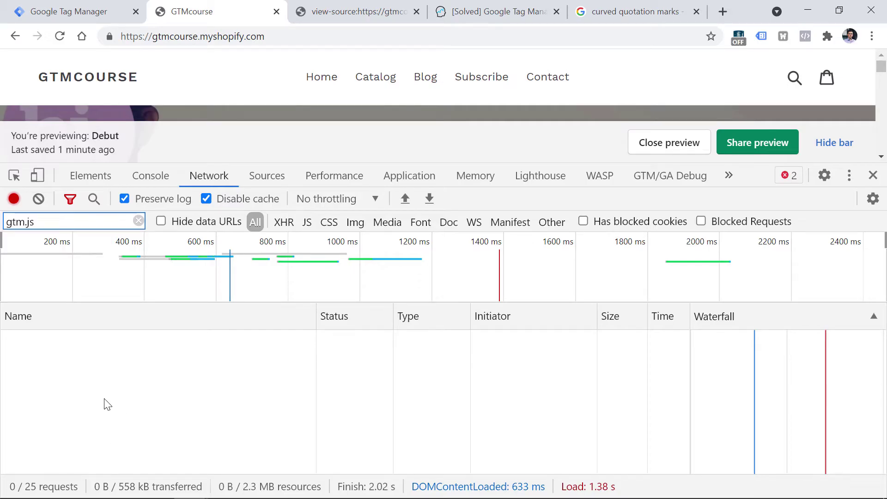
{"action": "left_click", "coordinate": [350, 9]}
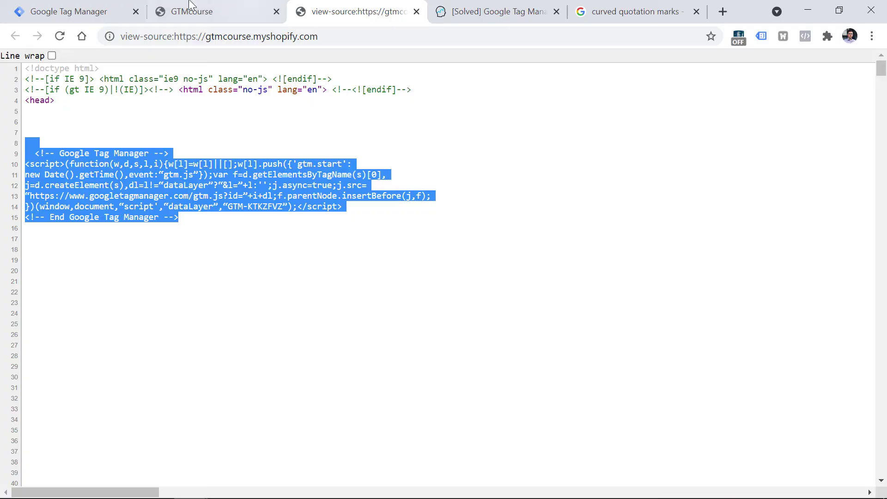
Step: Zoom the page source to about 150% and the install code to 125%, clearing selections
{"action": "left_click", "coordinate": [78, 10]}
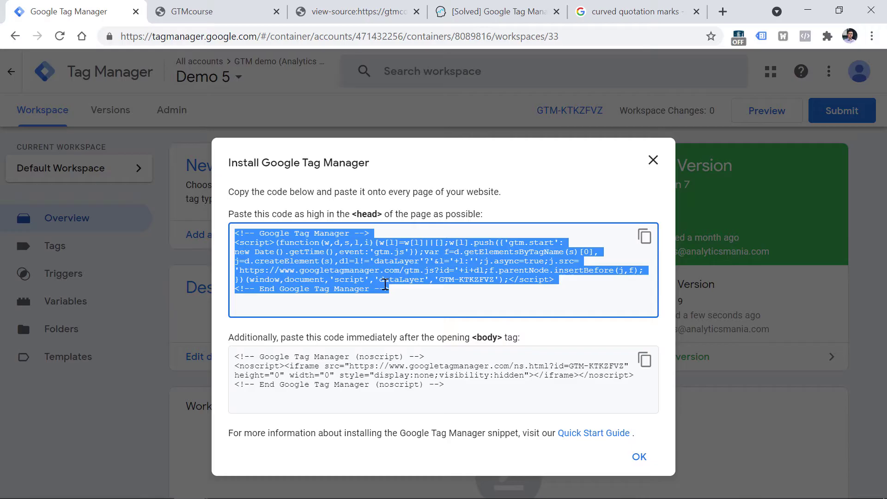
{"action": "left_click", "coordinate": [396, 298]}
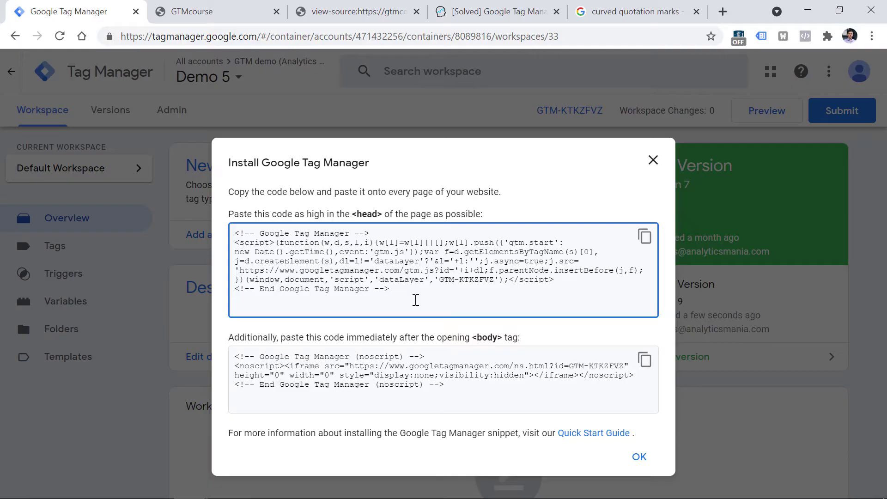
{"action": "left_click", "coordinate": [356, 12]}
{"action": "left_click", "coordinate": [175, 262]}
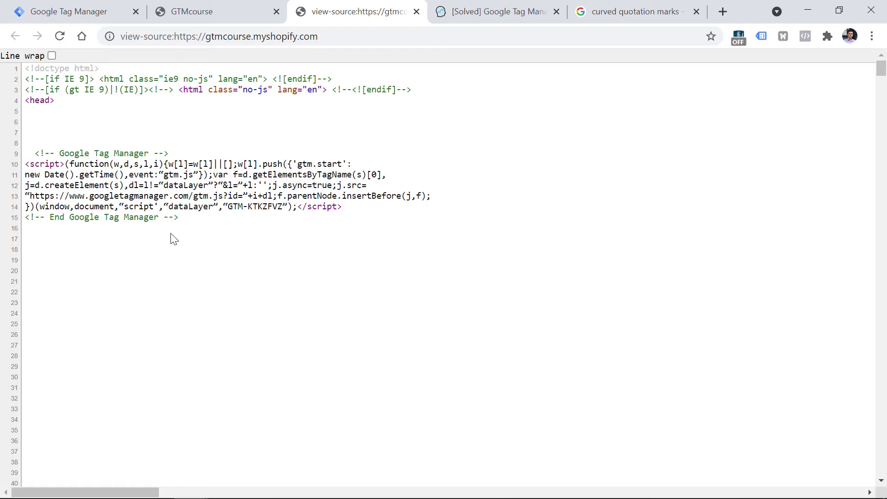
{"action": "key", "text": "ctrl+plus"}
{"action": "key", "text": "ctrl+plus"}
{"action": "key", "text": "ctrl+plus"}
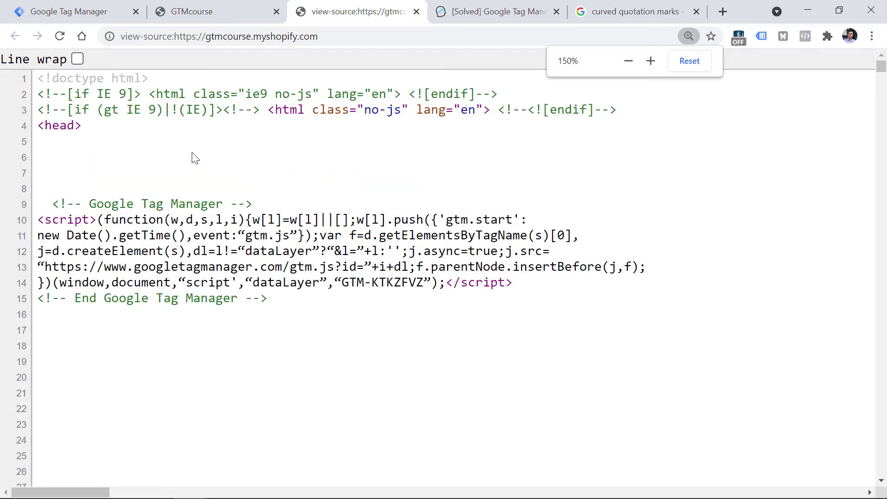
{"action": "left_click", "coordinate": [69, 11]}
{"action": "key", "text": "ctrl+plus"}
{"action": "key", "text": "ctrl+plus"}
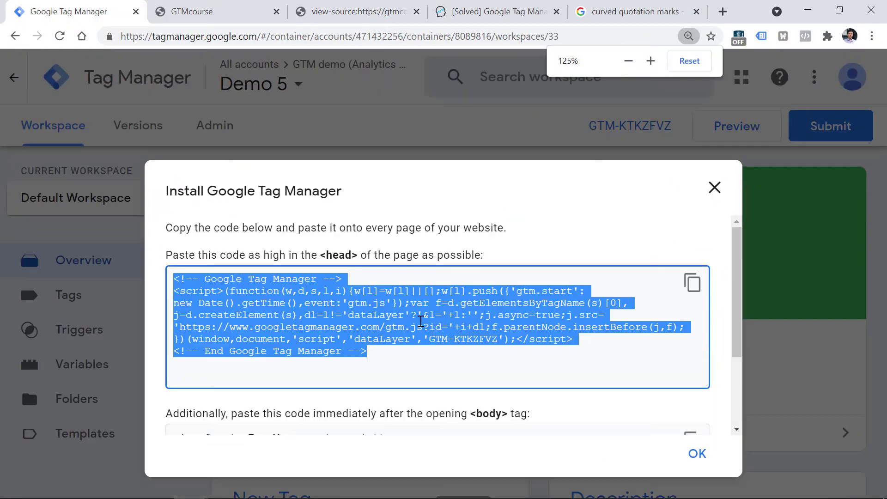
{"action": "left_click", "coordinate": [390, 303]}
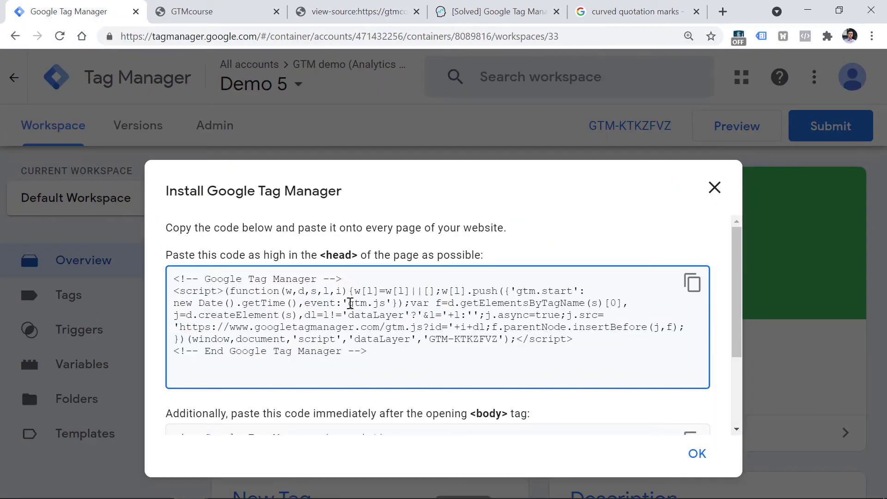
{"action": "key", "text": "ctrl+Tab"}
{"action": "key", "text": "ctrl+Tab"}
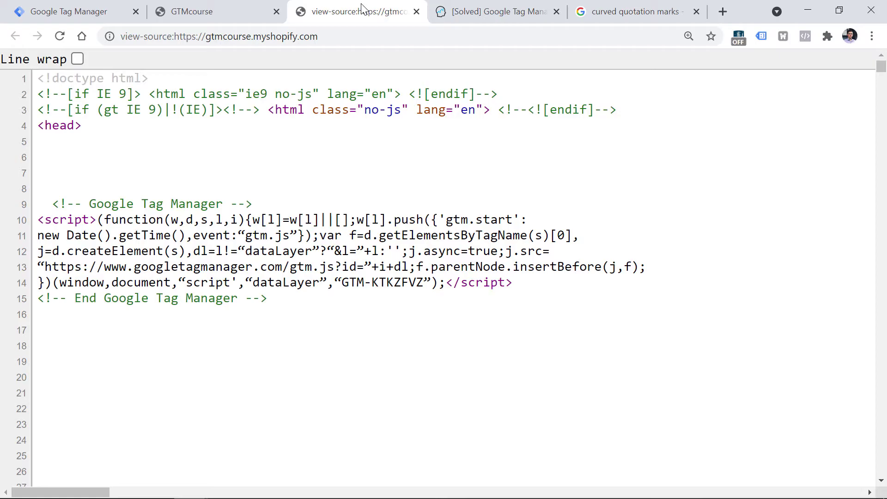
Step: Inspect the curly quotes around gtm.js and gtm.start, then select the page-source snippet, lines 9–15
{"action": "double_click", "coordinate": [241, 236]}
{"action": "double_click", "coordinate": [442, 219]}
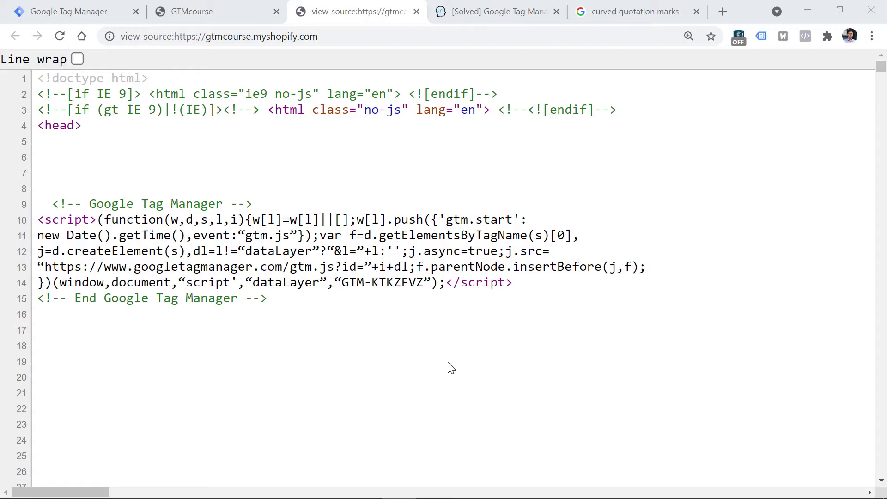
{"action": "double_click", "coordinate": [241, 235]}
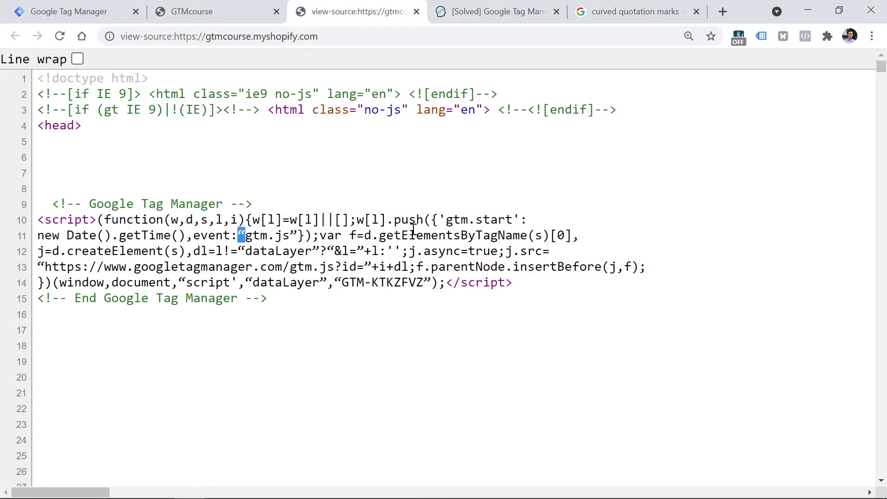
{"action": "left_click_drag", "start_coordinate": [334, 299], "coordinate": [25, 204]}
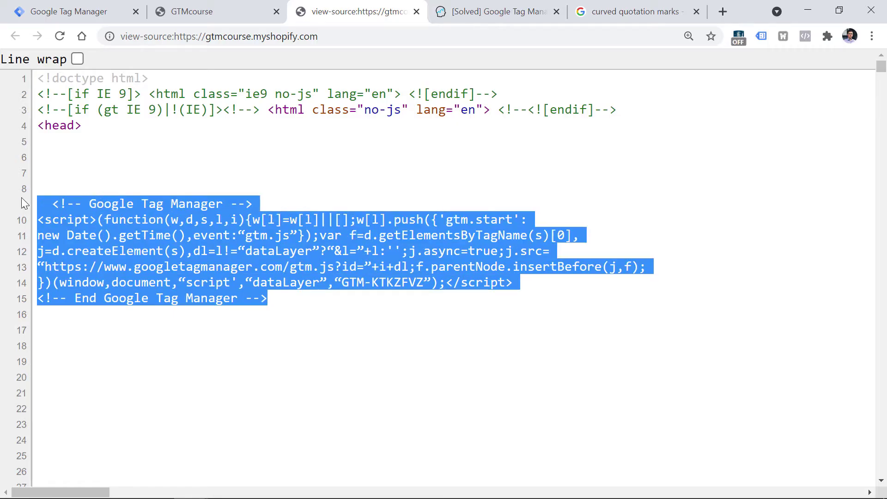
{"action": "left_click", "coordinate": [279, 283]}
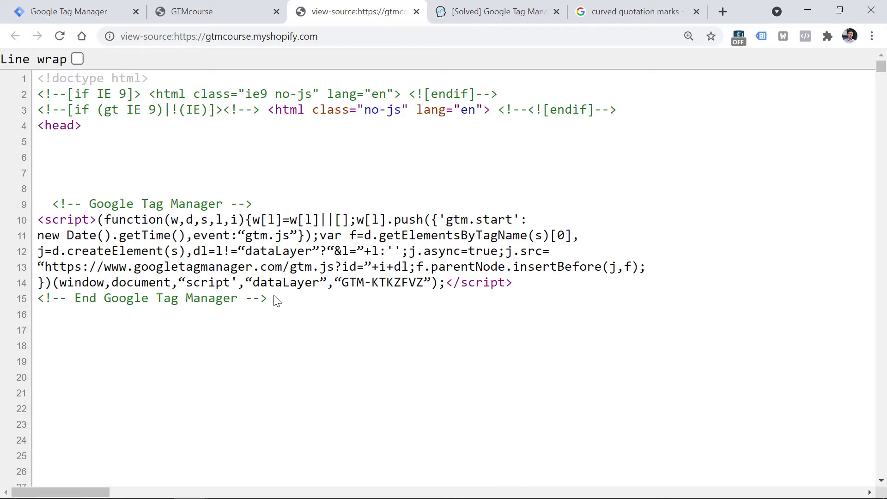
{"action": "left_click_drag", "start_coordinate": [298, 305], "coordinate": [37, 205]}
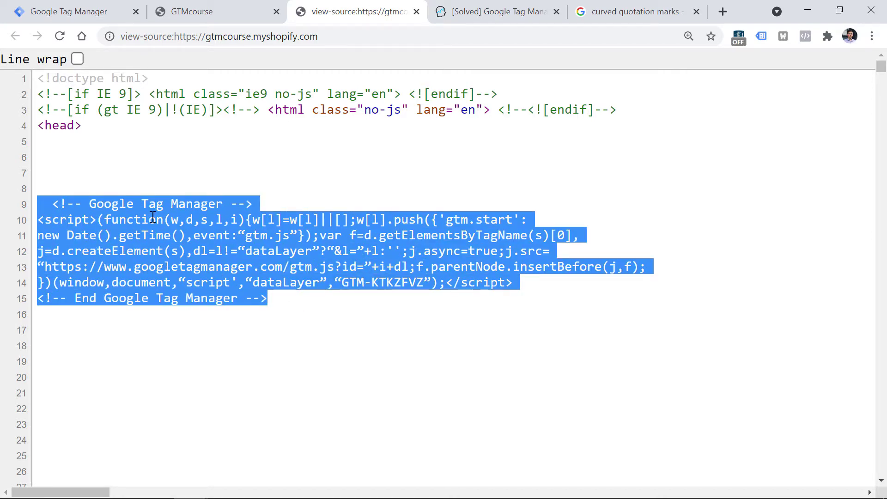
Step: Compare the install code's head snippet against the page-source snippet side by side
{"action": "left_click", "coordinate": [69, 17]}
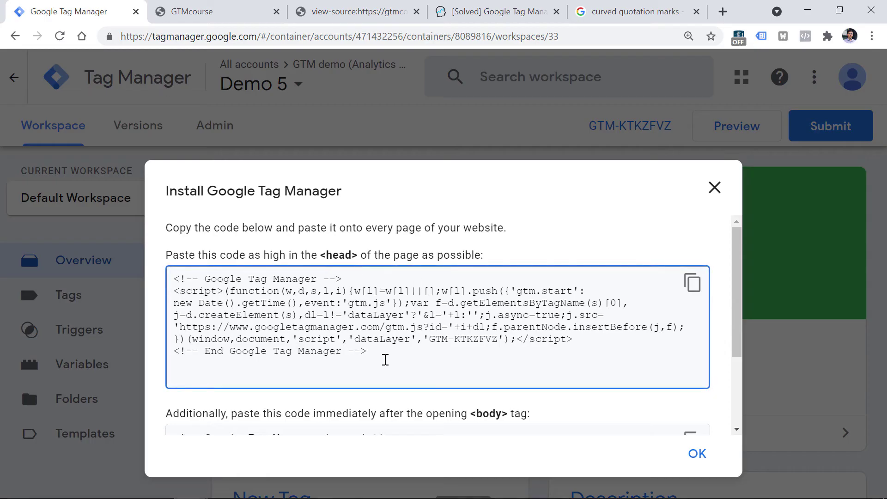
{"action": "left_click_drag", "start_coordinate": [373, 357], "coordinate": [173, 279]}
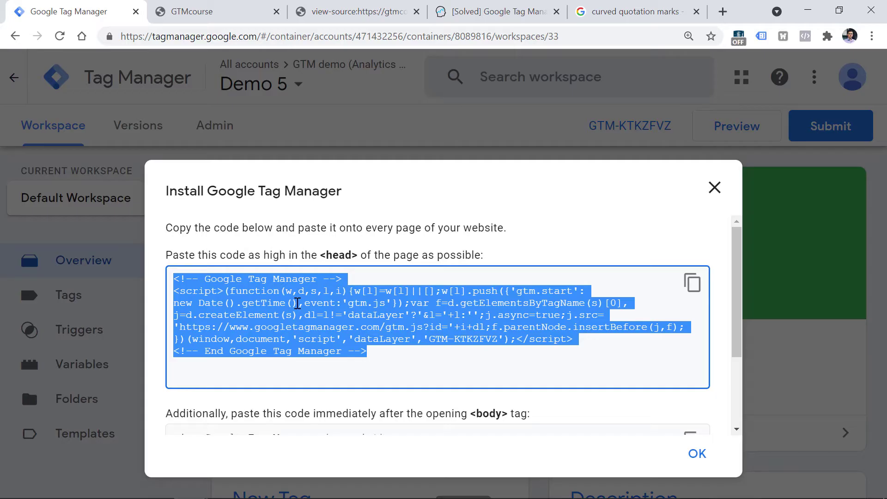
{"action": "left_click", "coordinate": [358, 11]}
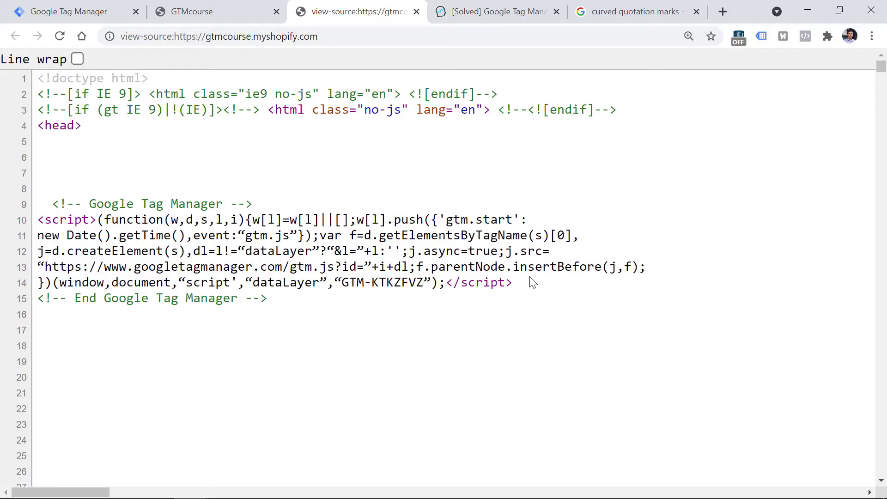
{"action": "left_click_drag", "start_coordinate": [284, 299], "coordinate": [41, 205]}
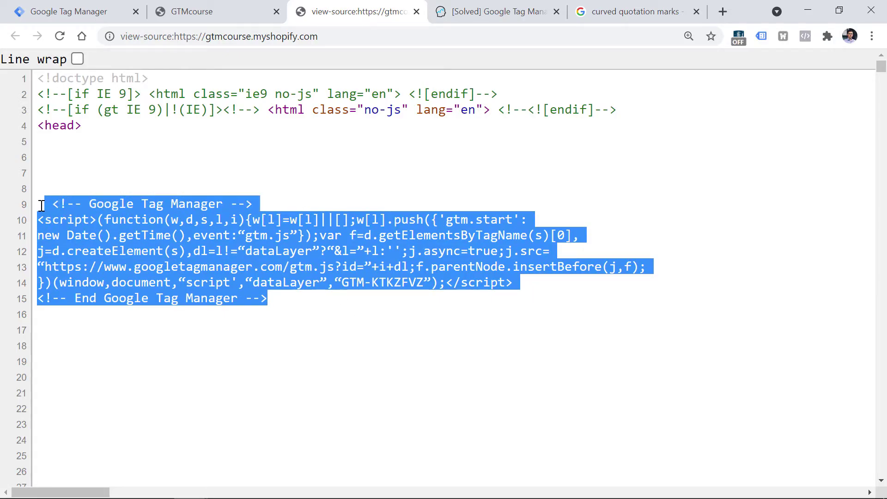
{"action": "left_click", "coordinate": [69, 11]}
{"action": "left_click", "coordinate": [409, 372]}
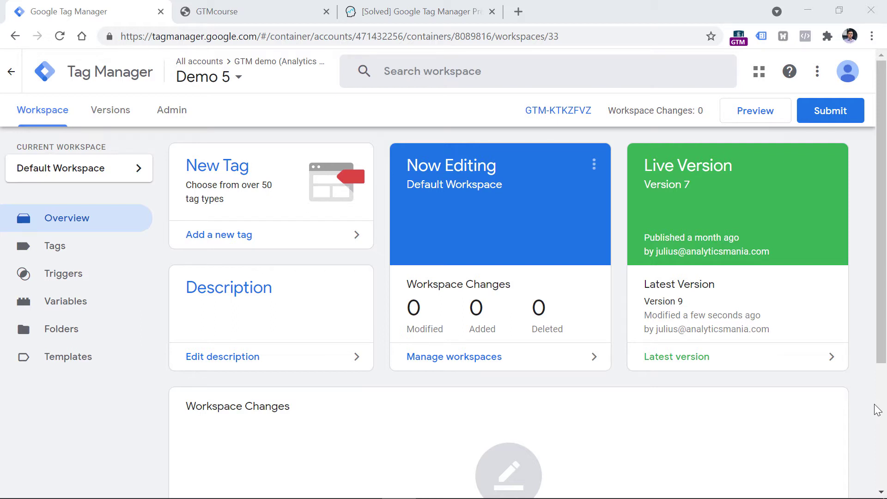
Step: Launch preview, connect Tag Assistant to the store, then switch to the incognito store window
{"action": "left_click", "coordinate": [779, 112]}
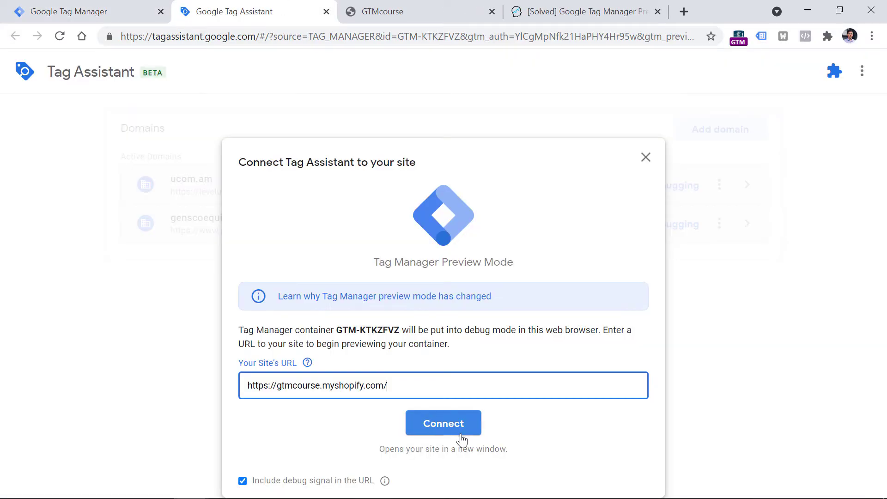
{"action": "left_click", "coordinate": [448, 422]}
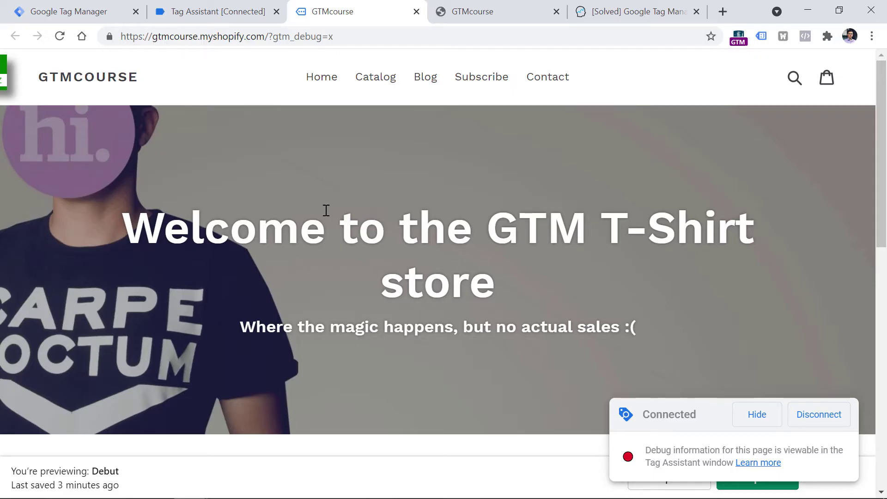
{"action": "key", "text": "ctrl+shift+Tab"}
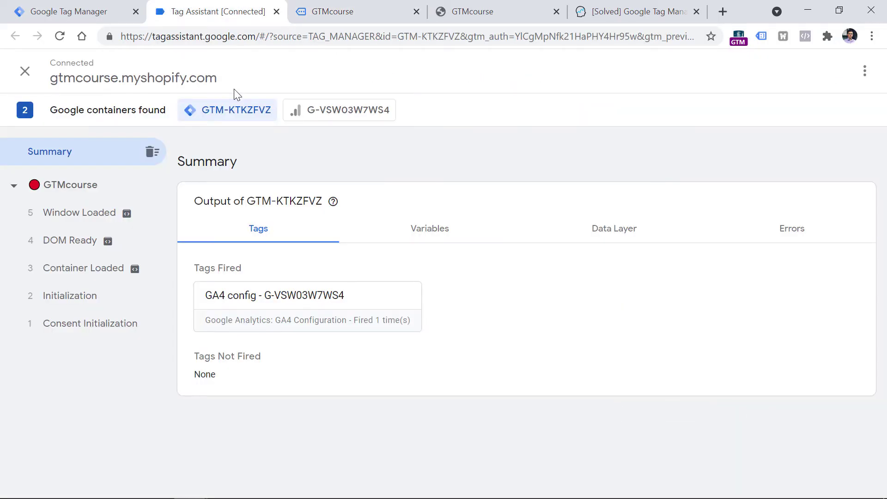
{"action": "key", "text": "alt+Tab"}
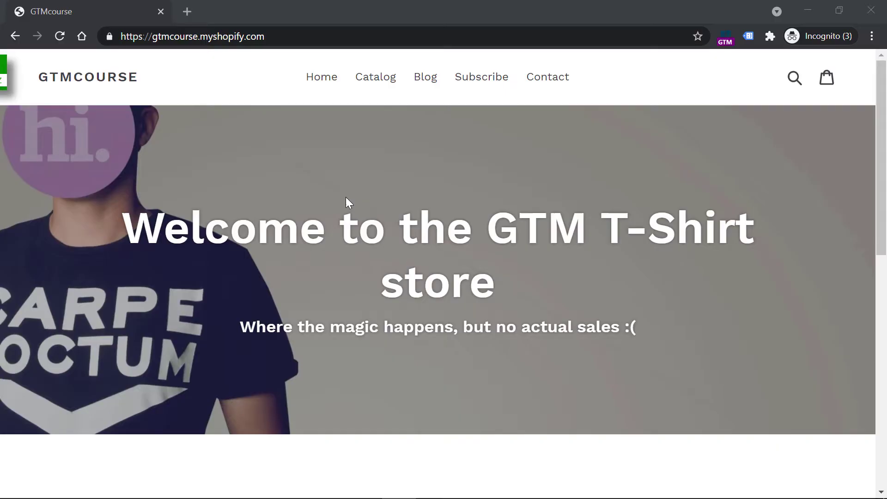
Step: Open the debug session's Share settings, toggle Choose tags to debug, and select the shareable debug link
{"action": "key", "text": "alt+Tab"}
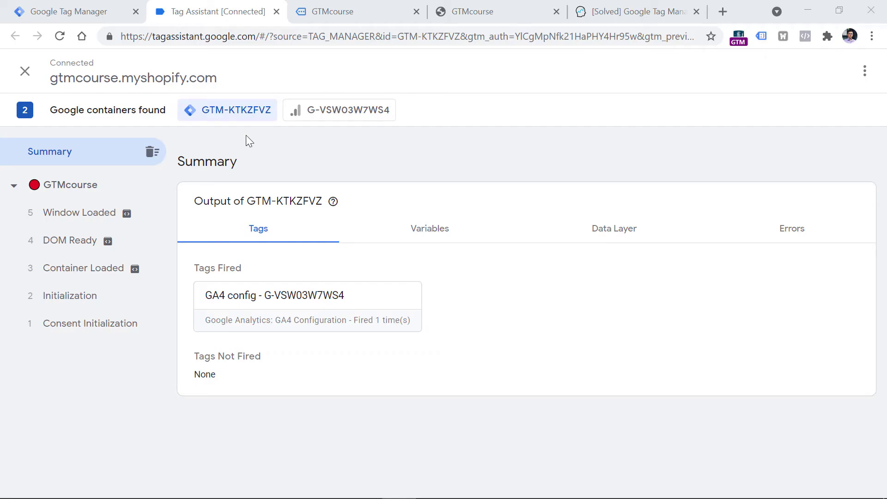
{"action": "left_click", "coordinate": [865, 71]}
{"action": "left_click", "coordinate": [839, 104]}
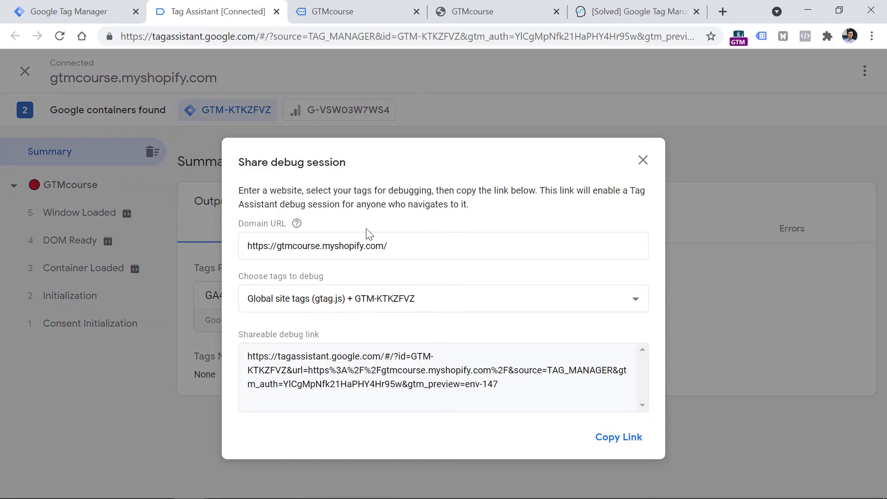
{"action": "left_click", "coordinate": [297, 298]}
{"action": "left_click", "coordinate": [297, 298]}
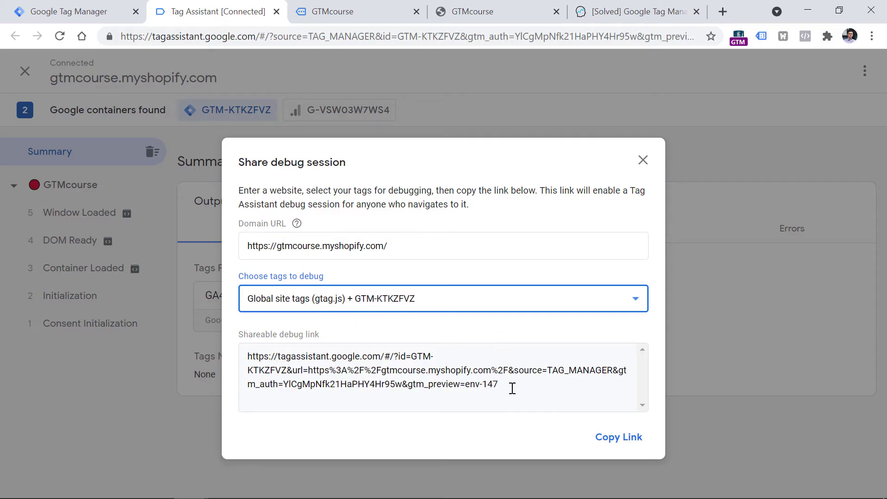
{"action": "left_click_drag", "start_coordinate": [505, 386], "coordinate": [251, 358]}
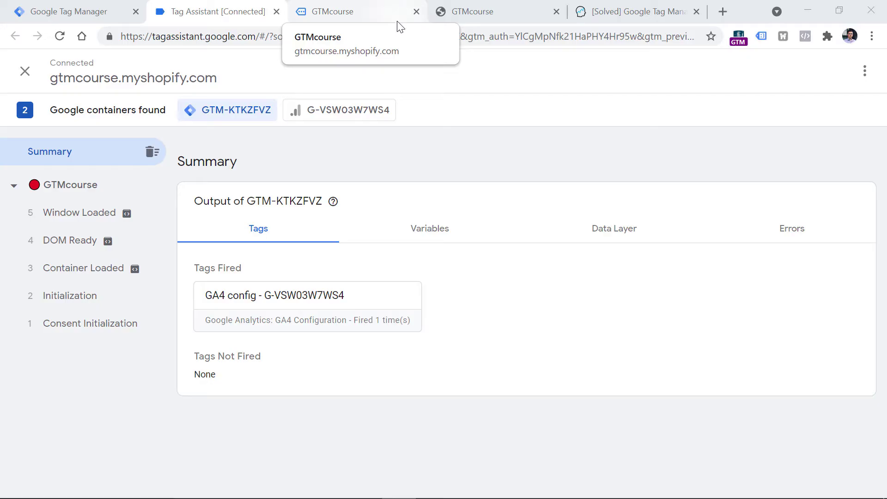
Step: Close both store tabs and the old debug session, then relaunch preview and connect the store
{"action": "left_click", "coordinate": [417, 12]}
{"action": "left_click", "coordinate": [416, 13]}
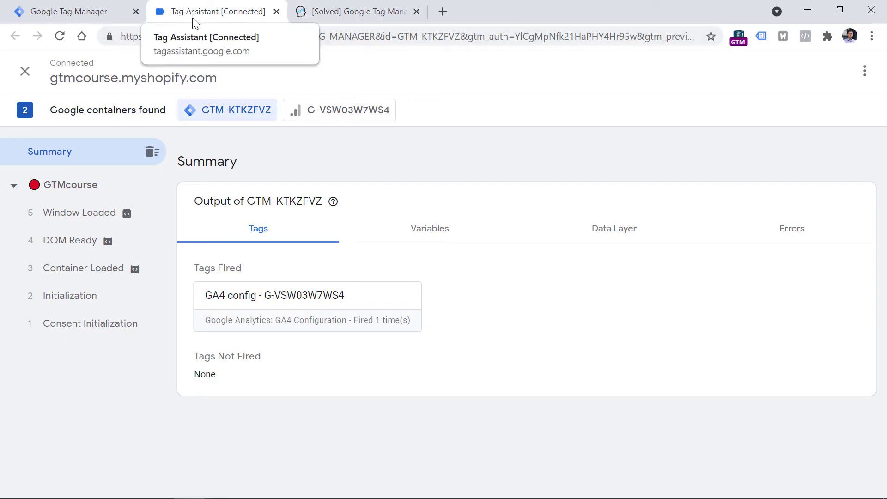
{"action": "left_click", "coordinate": [276, 12]}
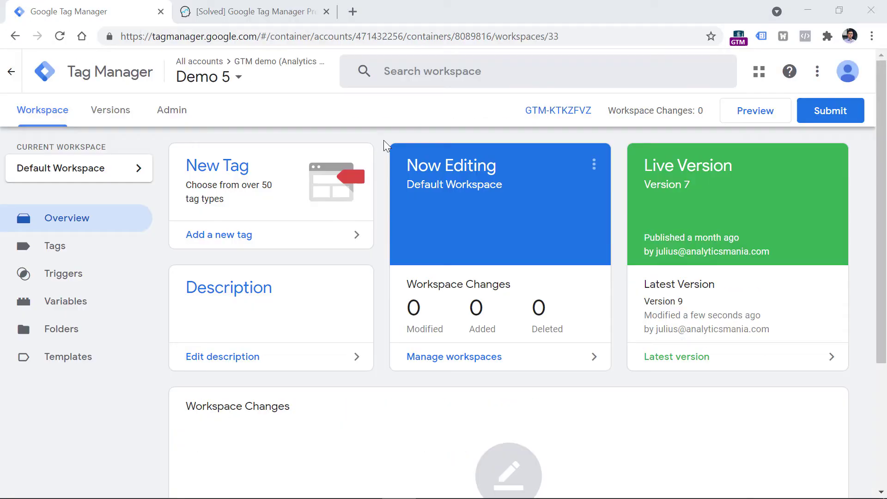
{"action": "left_click", "coordinate": [755, 111]}
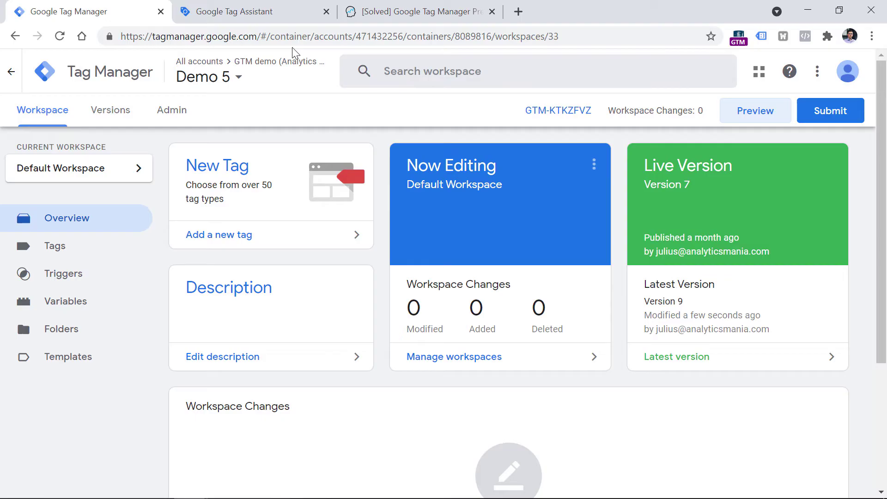
{"action": "left_click", "coordinate": [214, 6]}
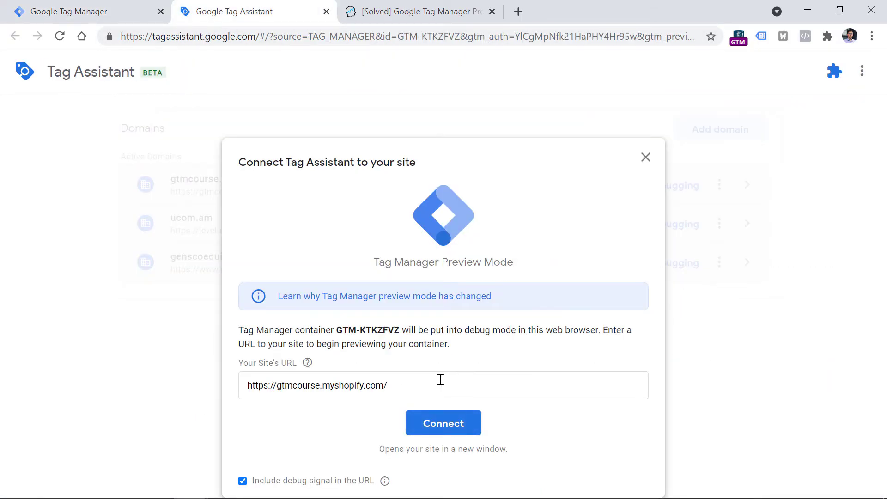
{"action": "left_click", "coordinate": [439, 427]}
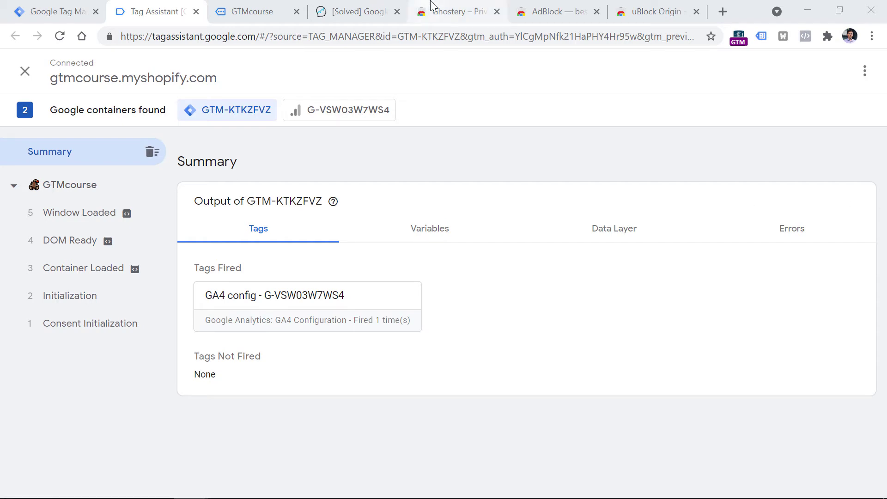
Step: Look over the Ghostery, AdBlock and uBlock Origin extension pages, then return to the Tag Assistant summary
{"action": "left_click", "coordinate": [458, 11]}
{"action": "left_click", "coordinate": [570, 6]}
{"action": "left_click", "coordinate": [651, 12]}
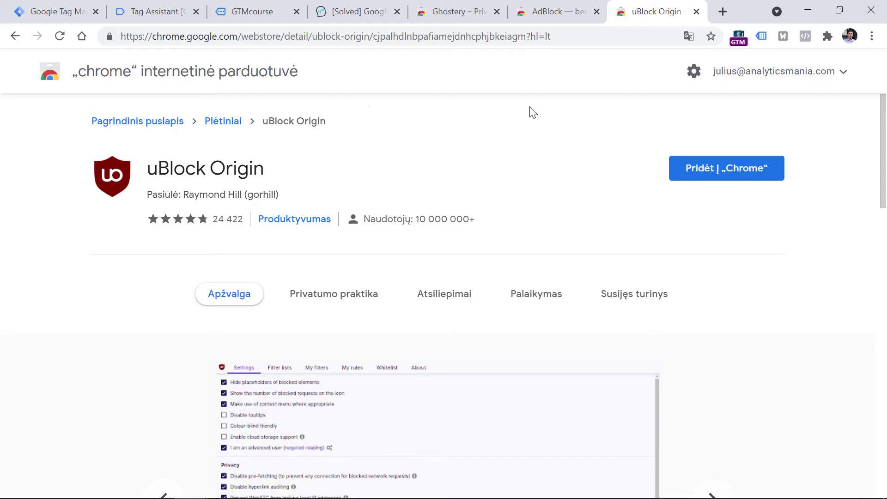
{"action": "left_click", "coordinate": [165, 13]}
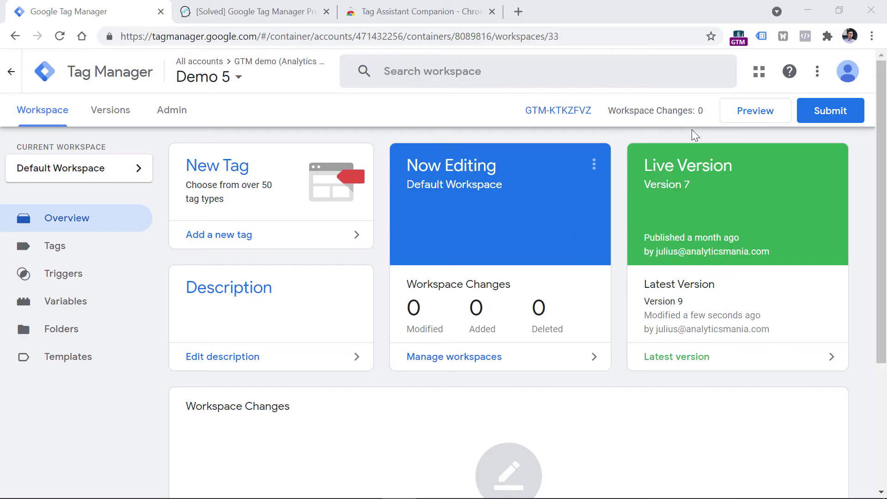
Step: Relaunch preview mode for GTM-KTKZFVZ, then switch to the Tag Assistant Companion store page
{"action": "left_click", "coordinate": [760, 115]}
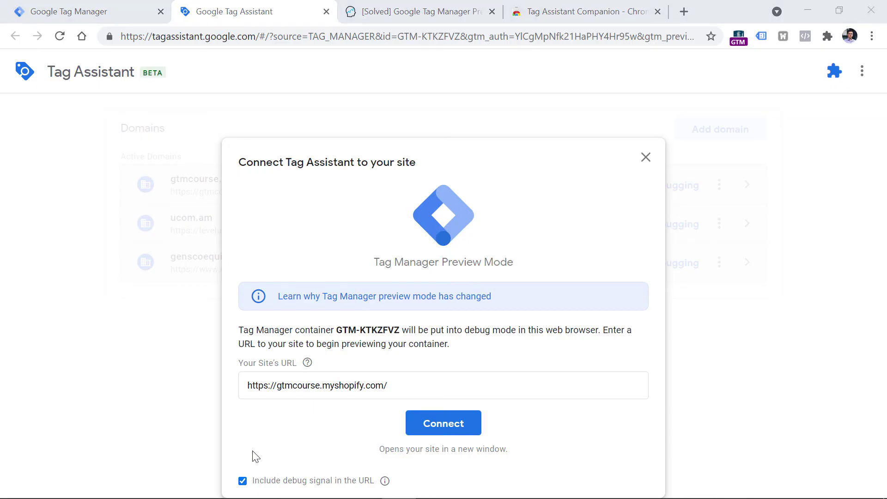
{"action": "left_click", "coordinate": [535, 18]}
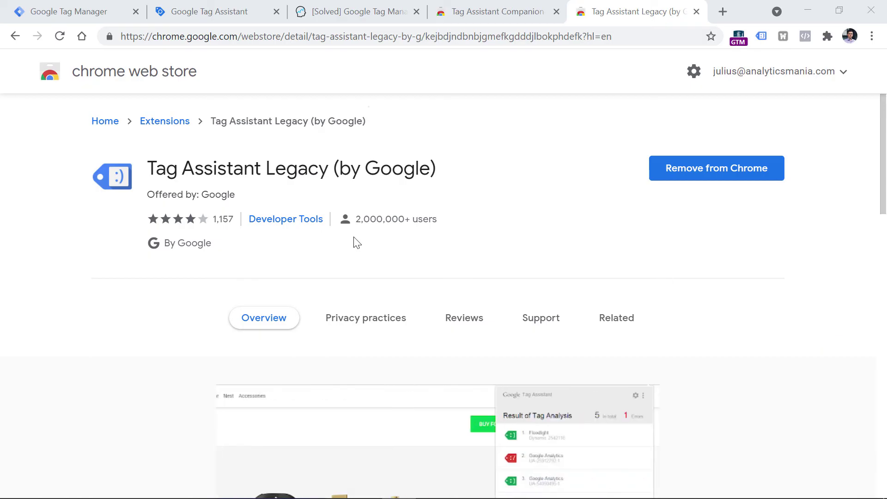
Step: Highlight, then deselect, the word Legacy in the Tag Assistant Legacy extension title
{"action": "double_click", "coordinate": [300, 178]}
{"action": "left_click", "coordinate": [410, 186]}
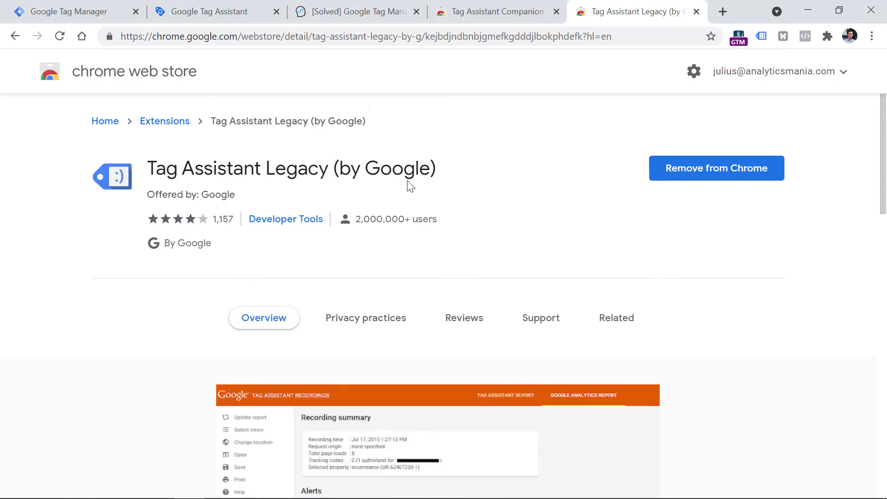